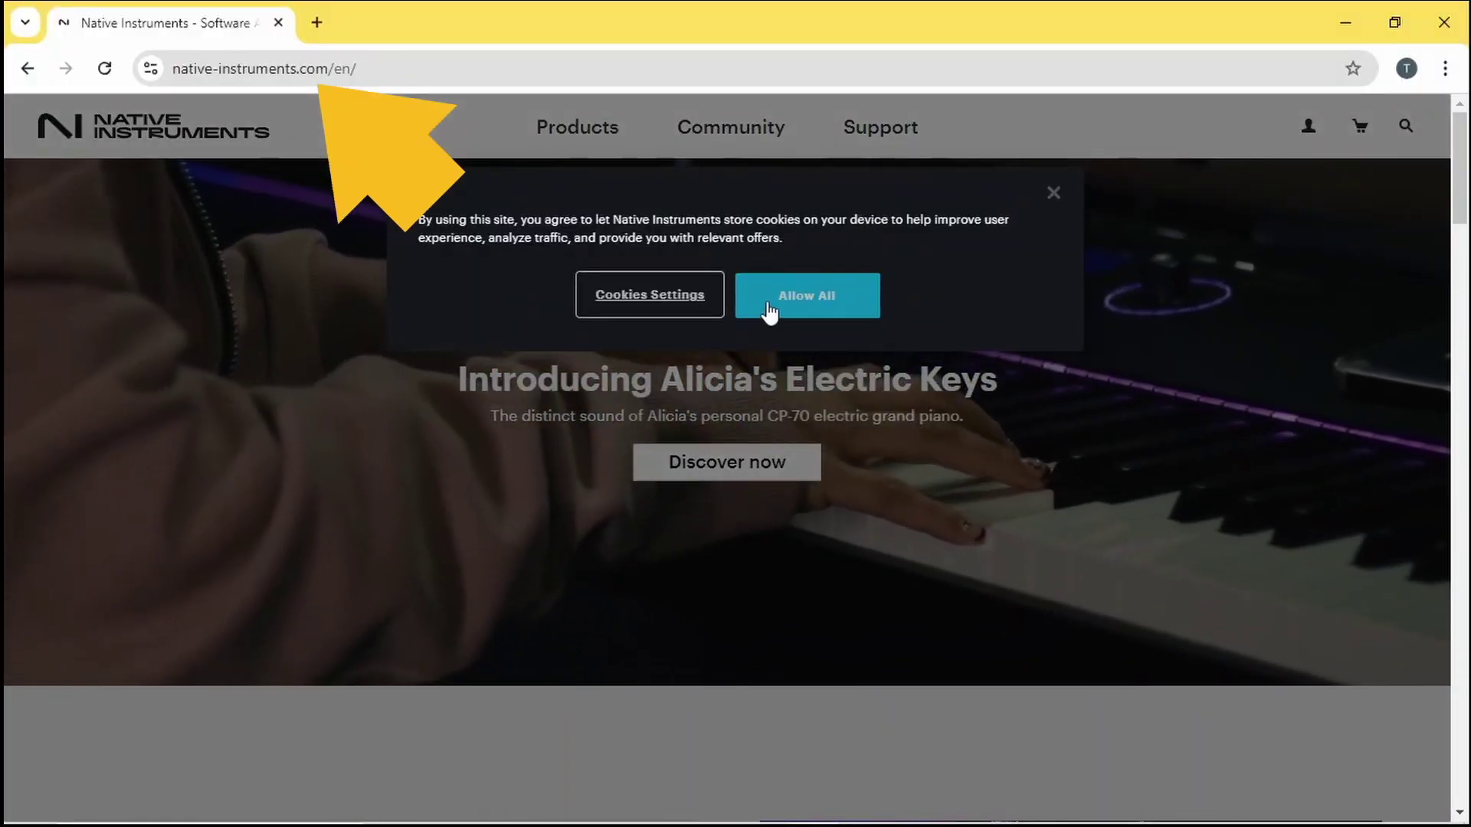
# Accept all cookies on the Native Instruments homepage banner.
pyautogui.click(769, 311)
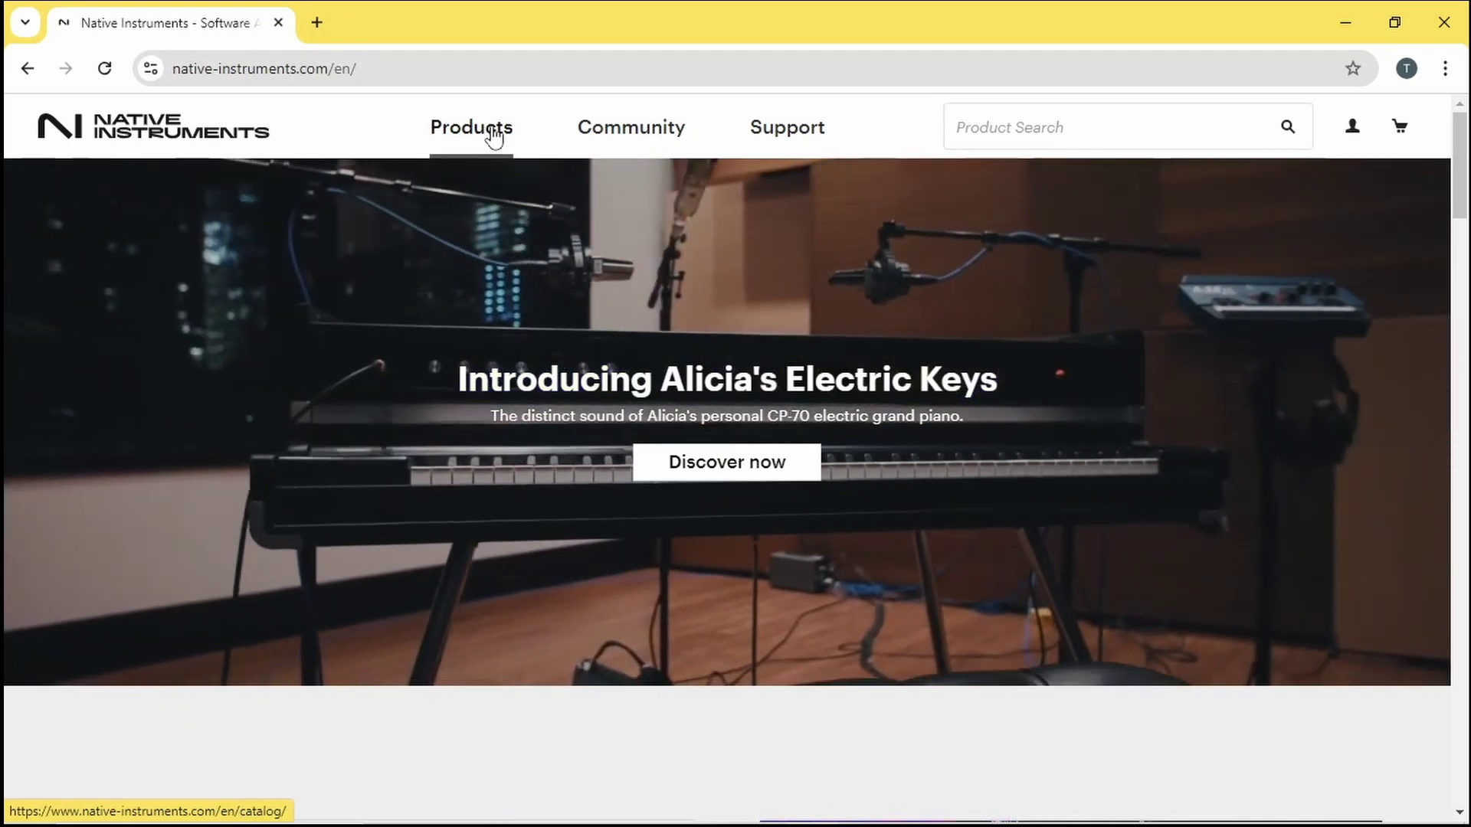
# Browse the product catalogue to Komplete Start and start its free download.
pyautogui.click(488, 136)
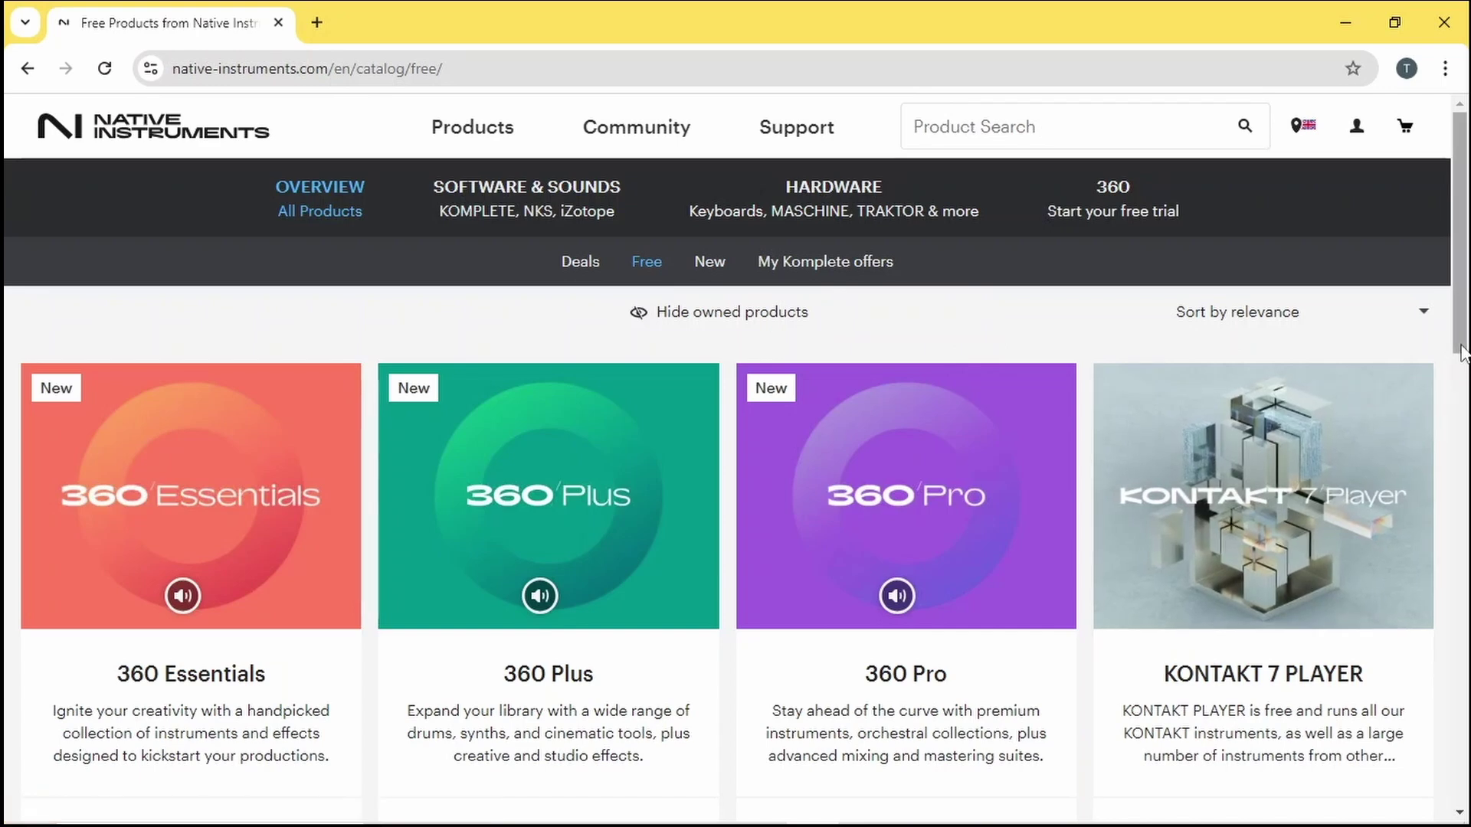
pyautogui.moveTo(1461, 351); pyautogui.dragTo(1464, 560)
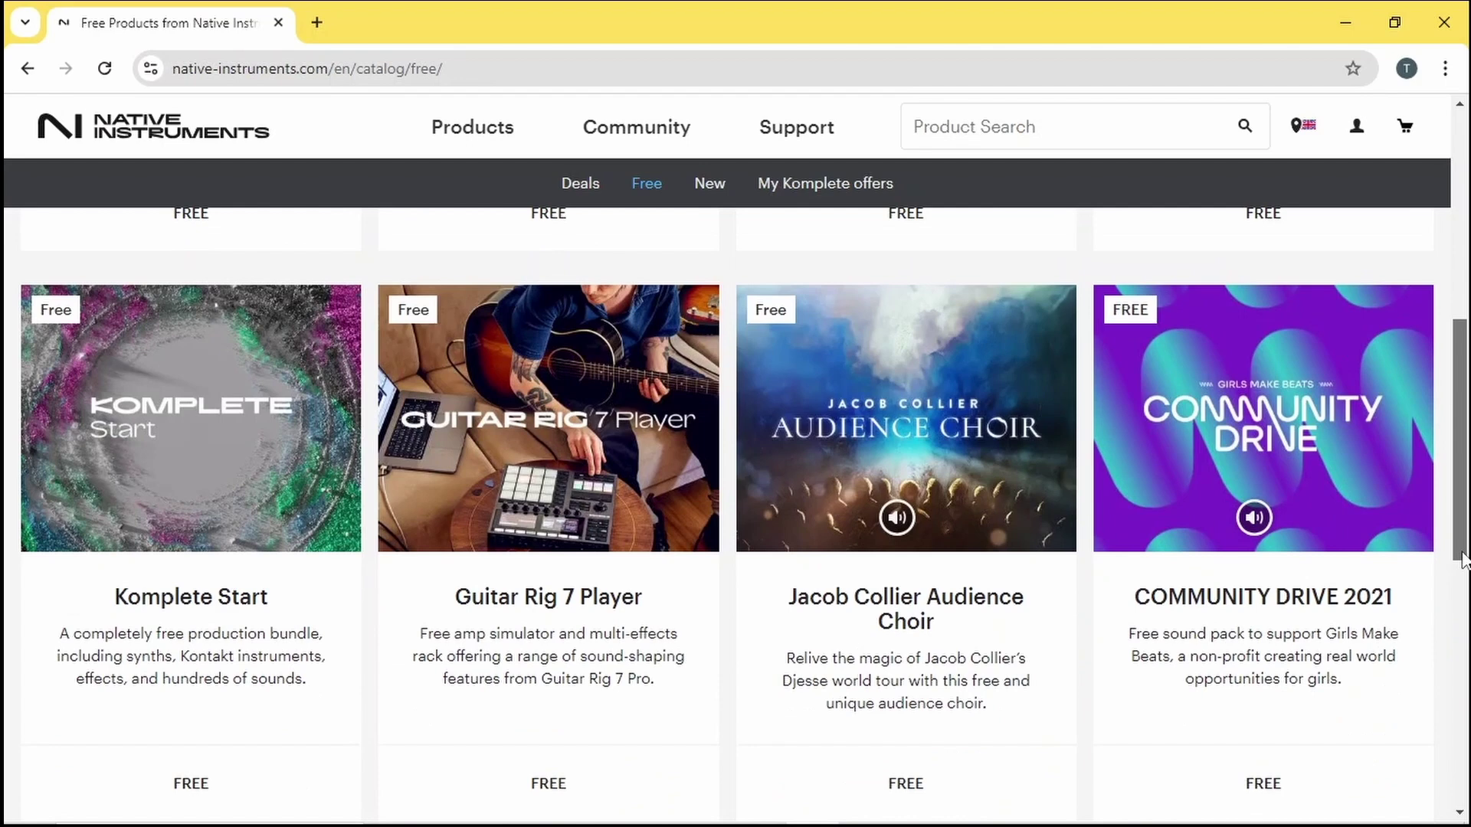
pyautogui.moveTo(1464, 559); pyautogui.dragTo(1464, 580)
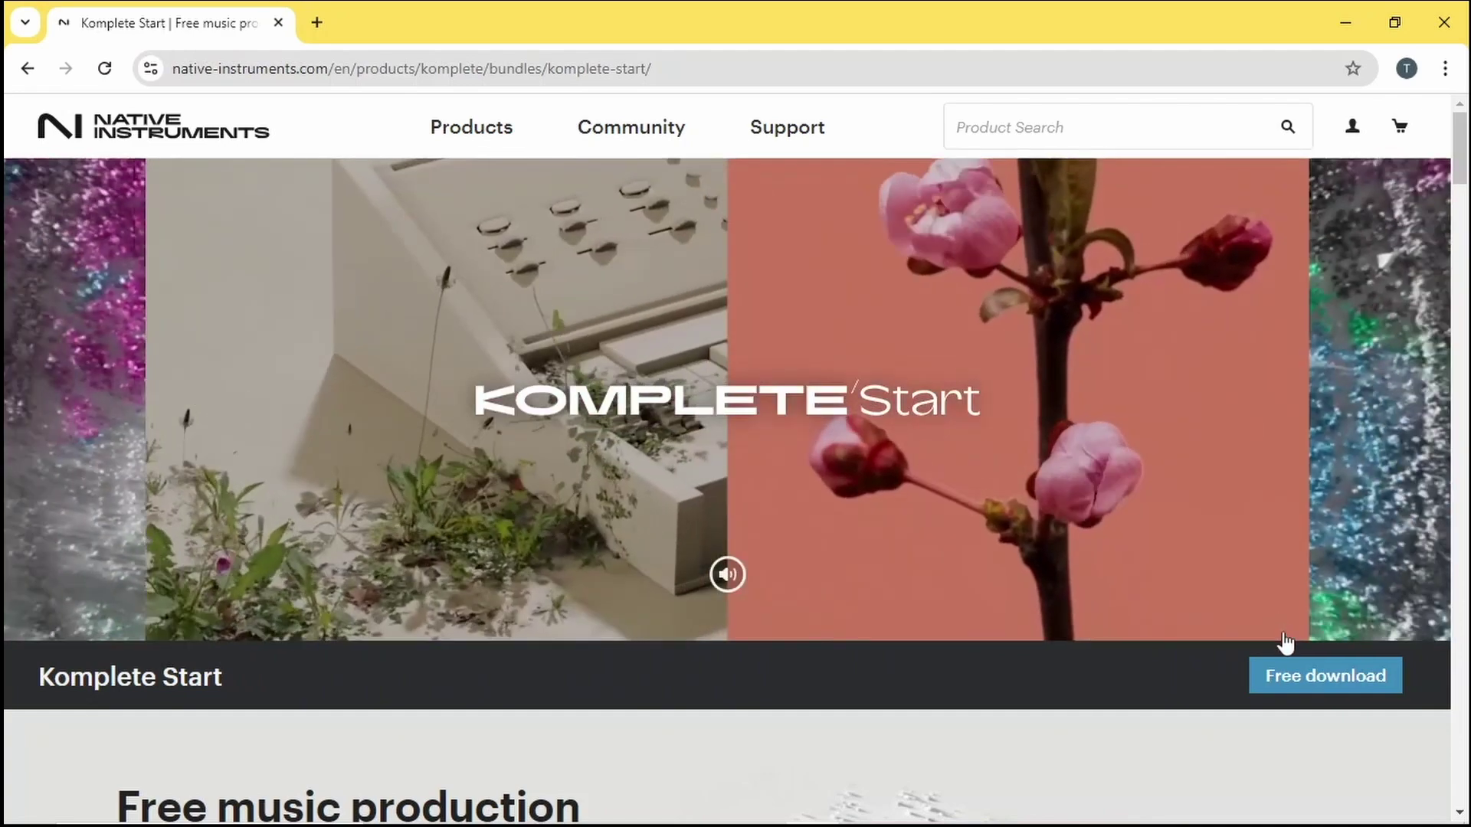
pyautogui.click(1304, 678)
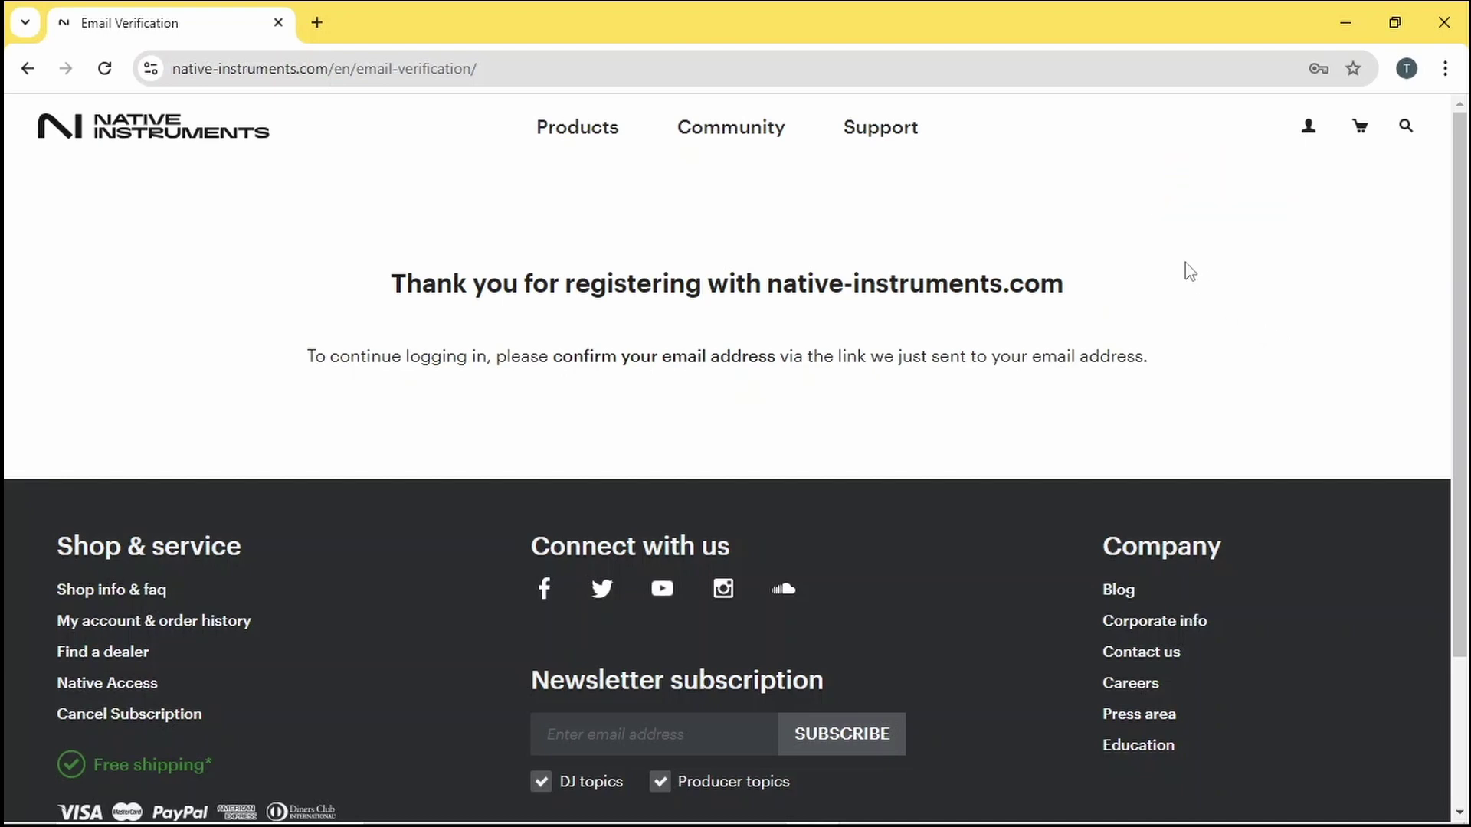
# Bring up the account options menu after submitting the registration.
pyautogui.click(1308, 131)
# Go from the account menu to My products and serials, then Updates and Drivers.
pyautogui.click(1310, 129)
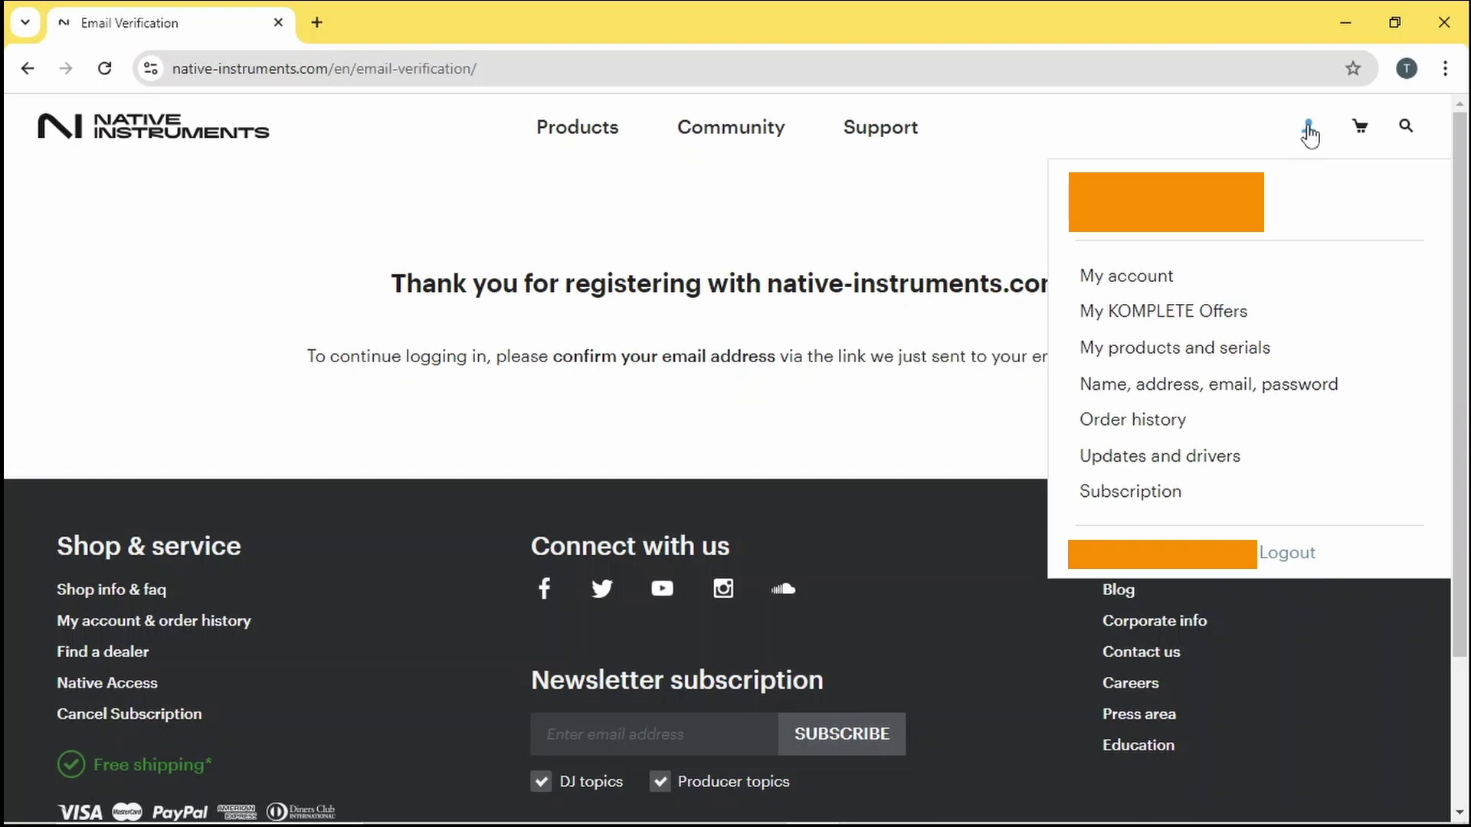
pyautogui.click(1247, 356)
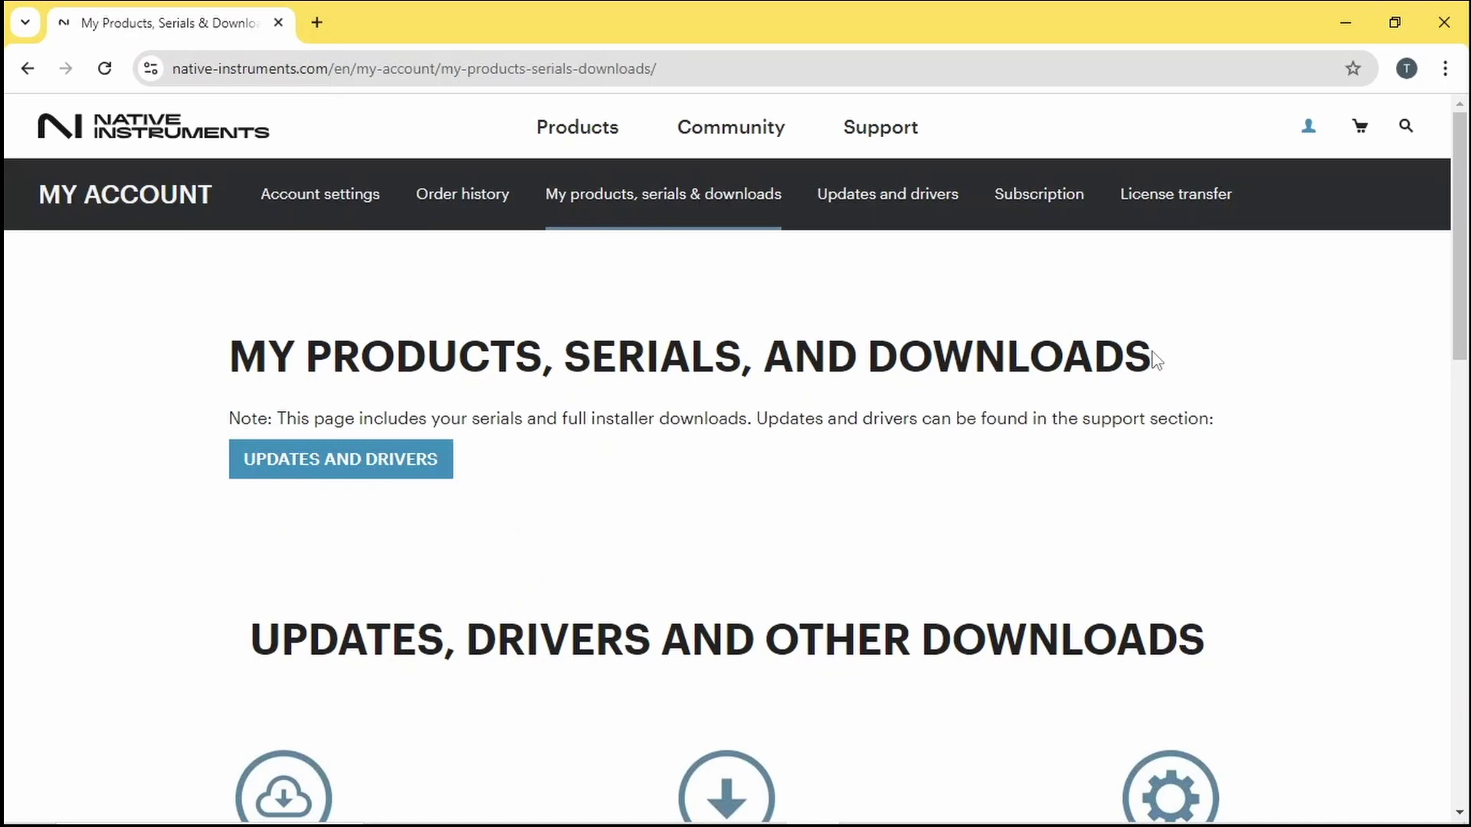
pyautogui.click(366, 465)
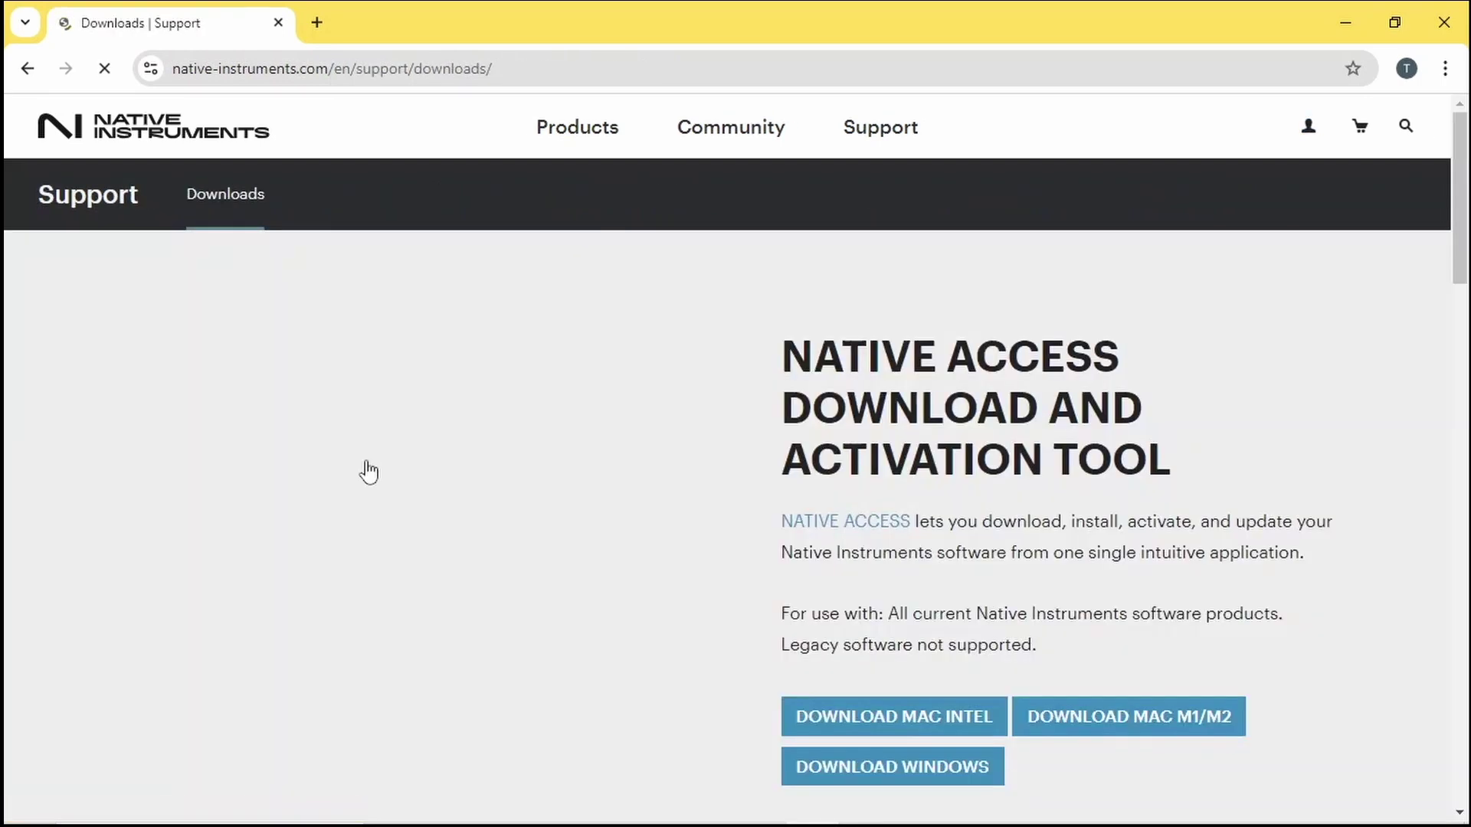
pyautogui.moveTo(1459, 284); pyautogui.dragTo(1460, 321)
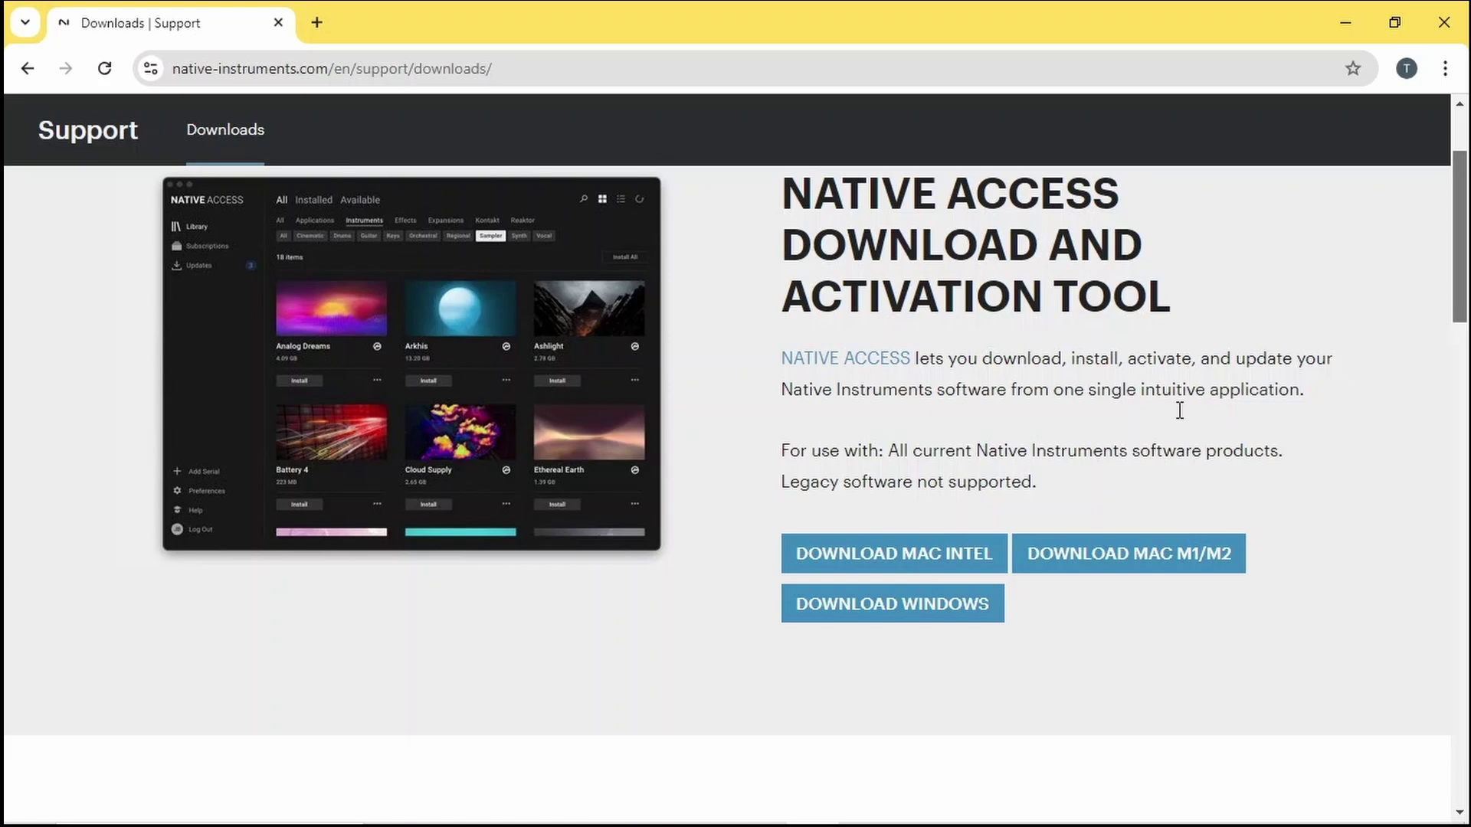
# Save the Native Access Windows installer to Downloads and minimise the browser.
pyautogui.click(921, 611)
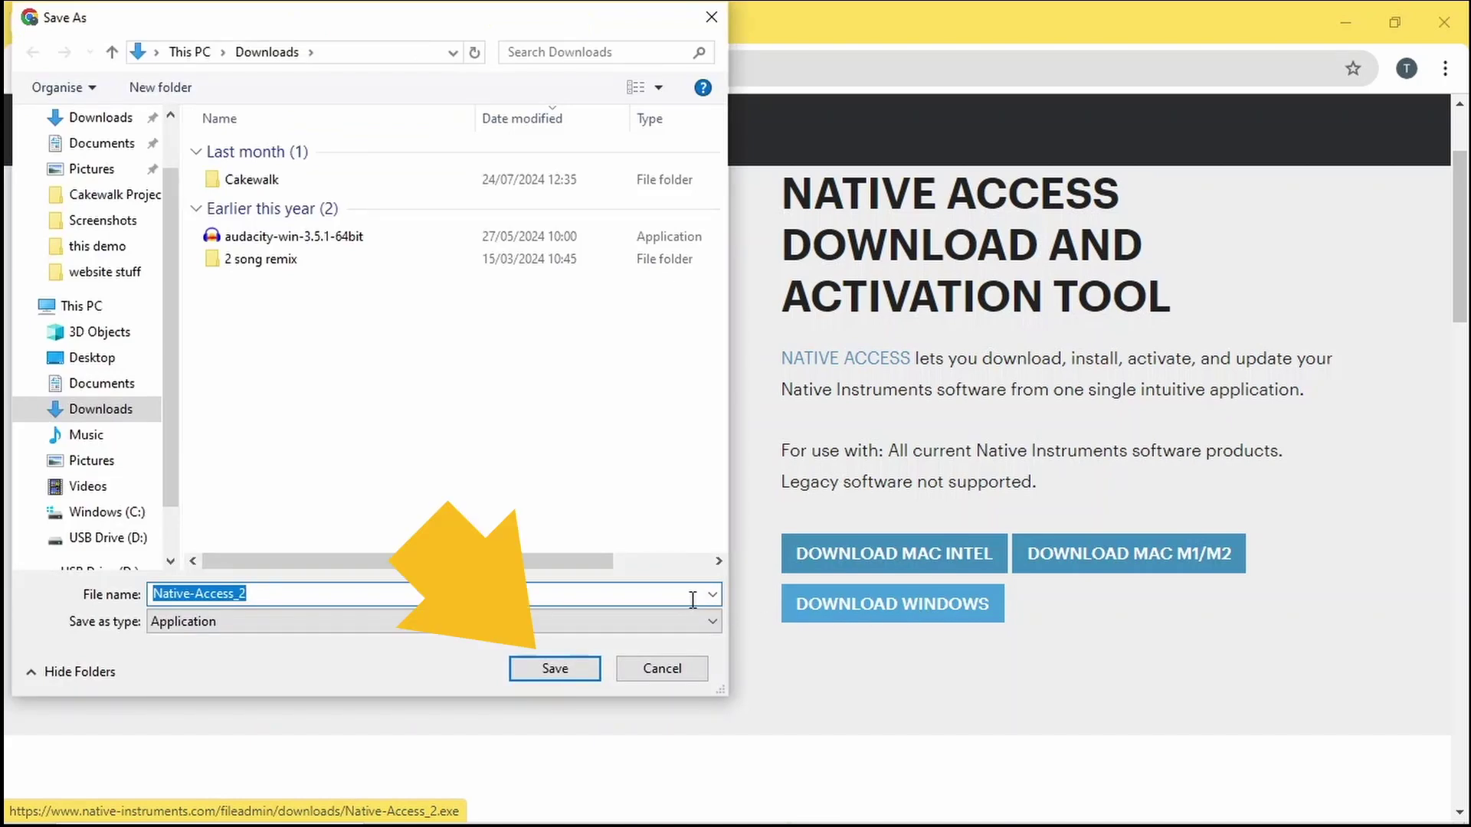
pyautogui.click(553, 670)
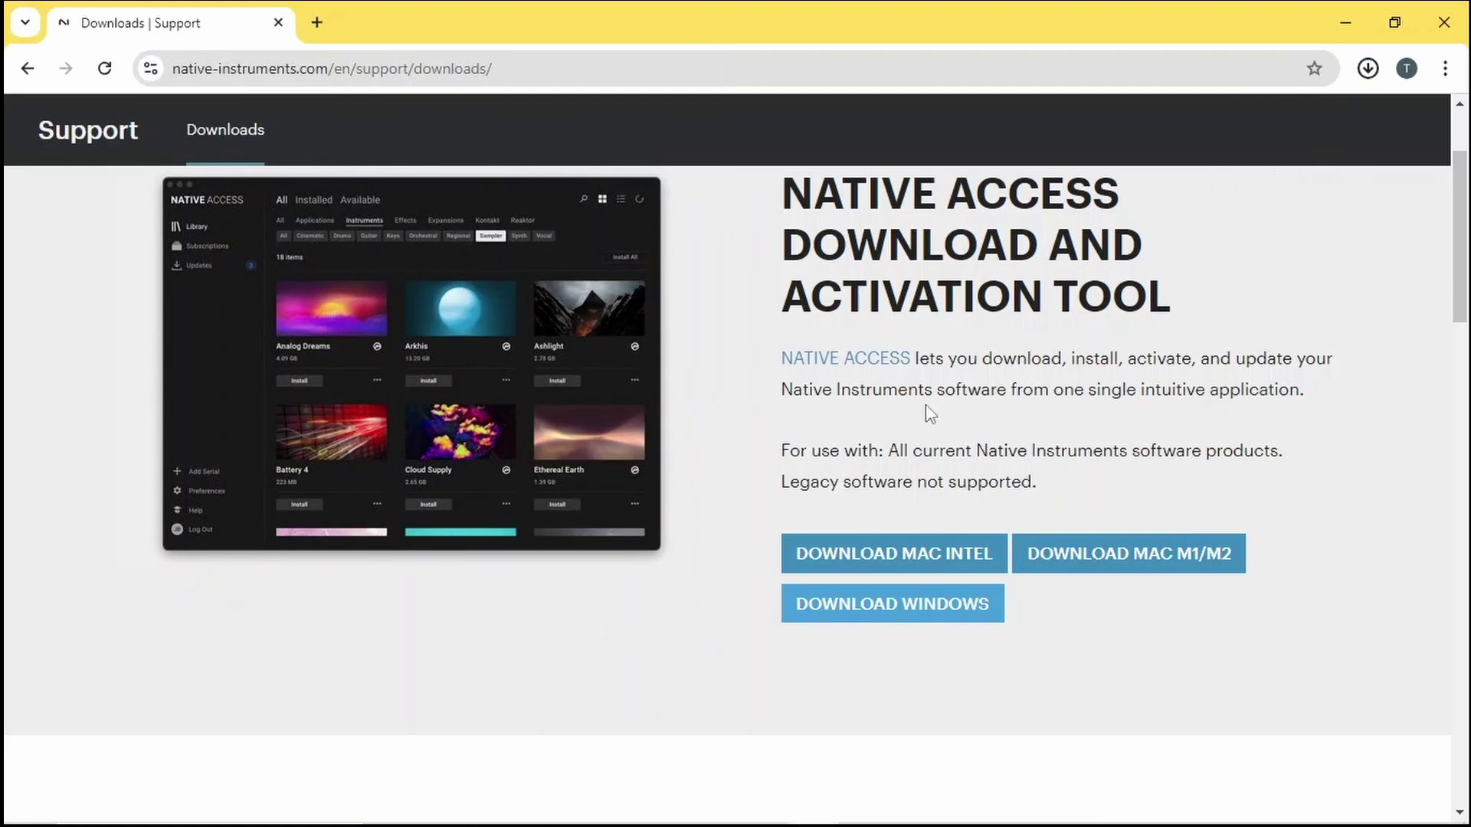
pyautogui.click(1344, 25)
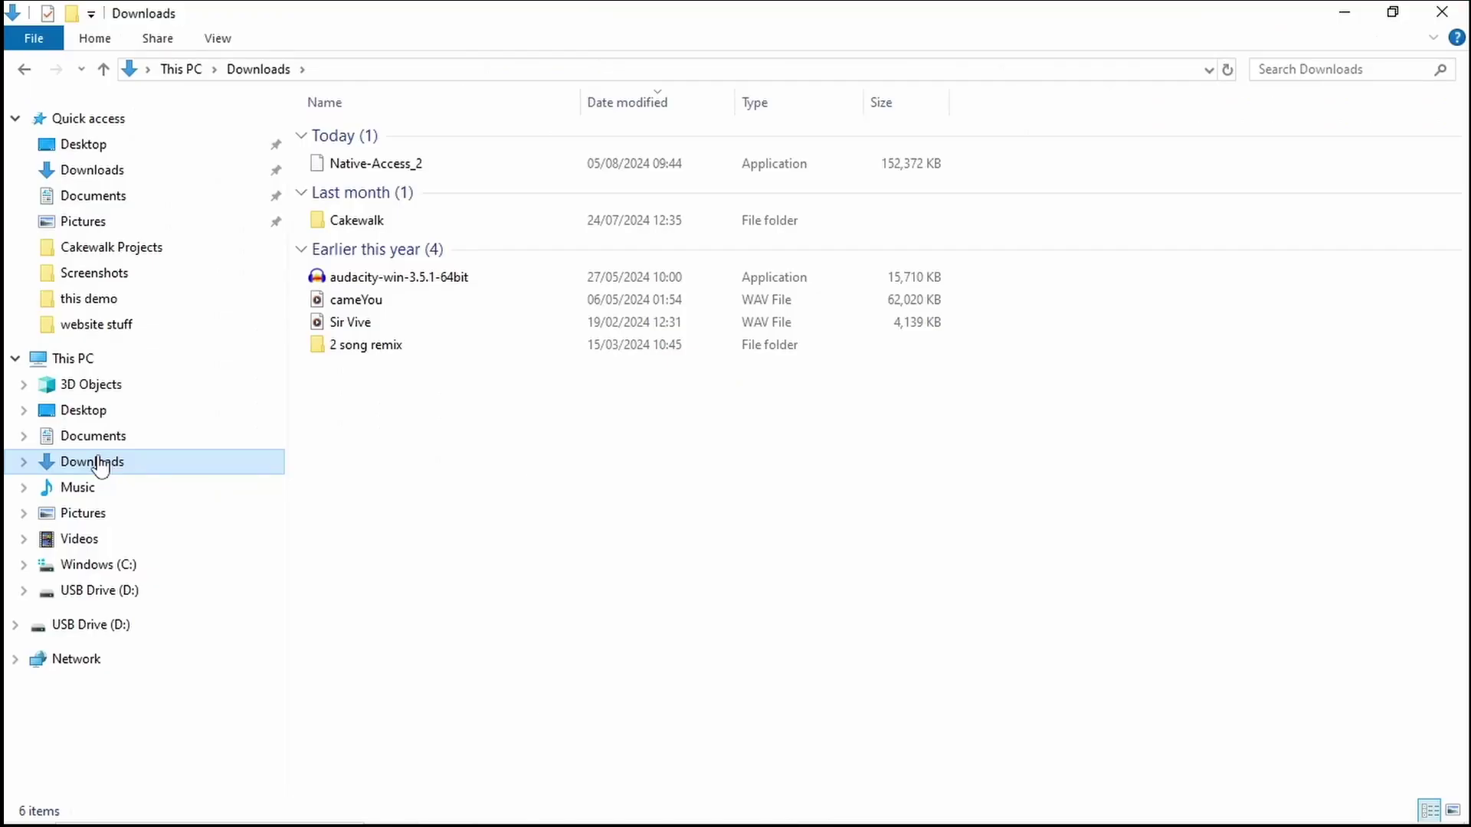
# Run the Native-Access_2 installer from the Downloads folder.
pyautogui.doubleClick(374, 168)
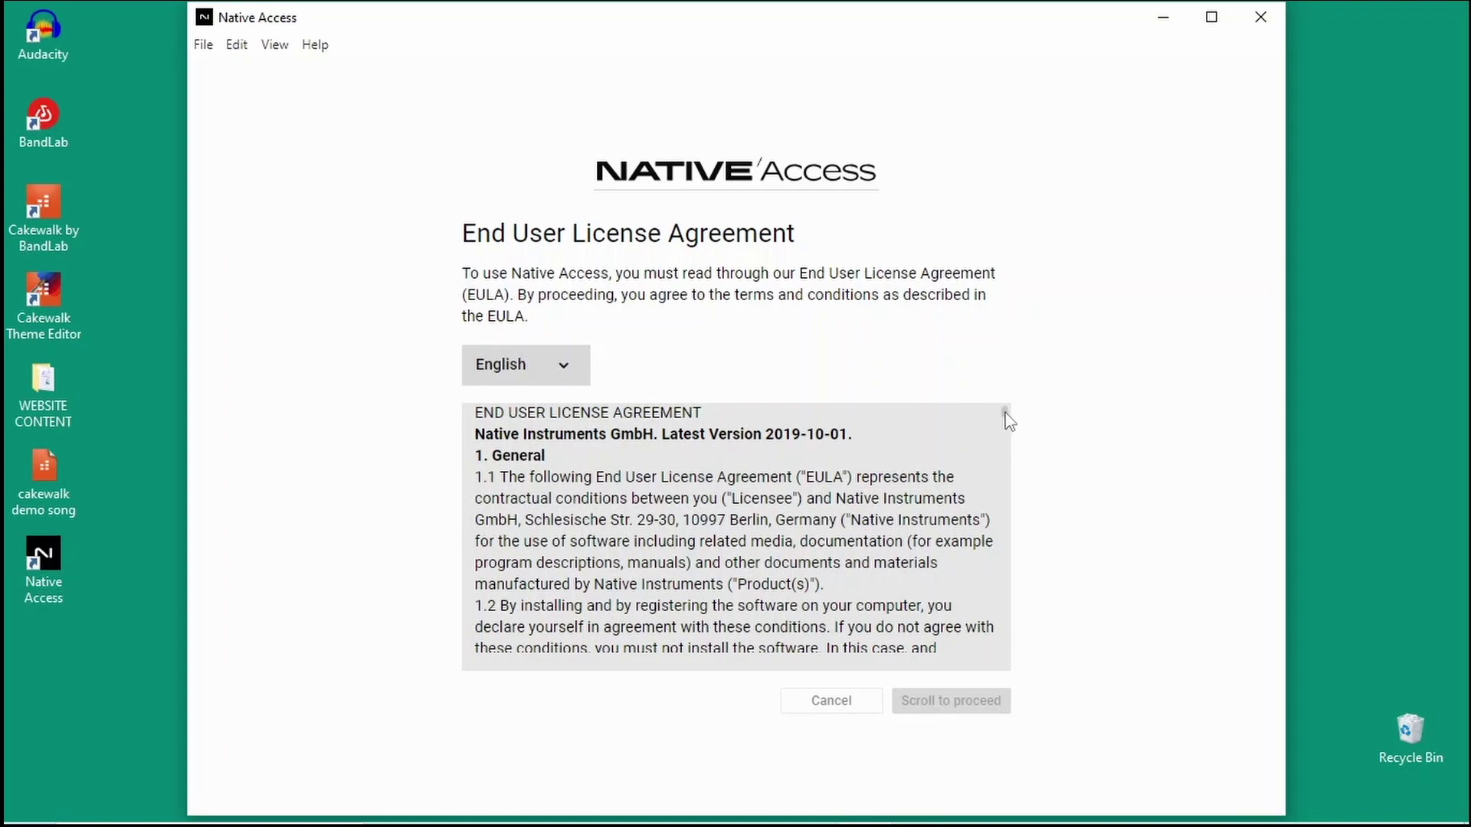
pyautogui.moveTo(1008, 421); pyautogui.dragTo(1012, 674)
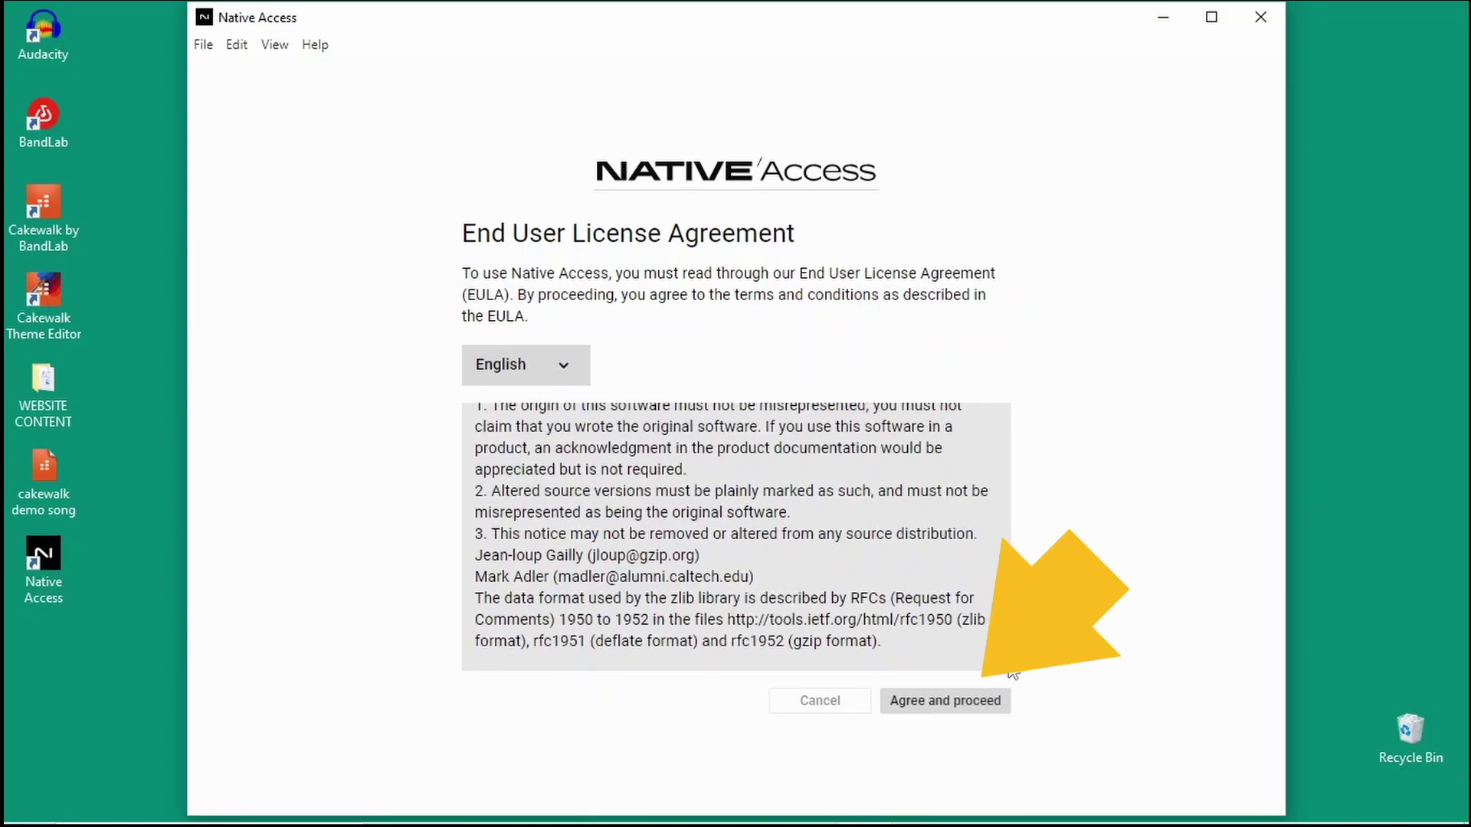
# Agree to the Native Access End User License Agreement and proceed.
pyautogui.click(985, 702)
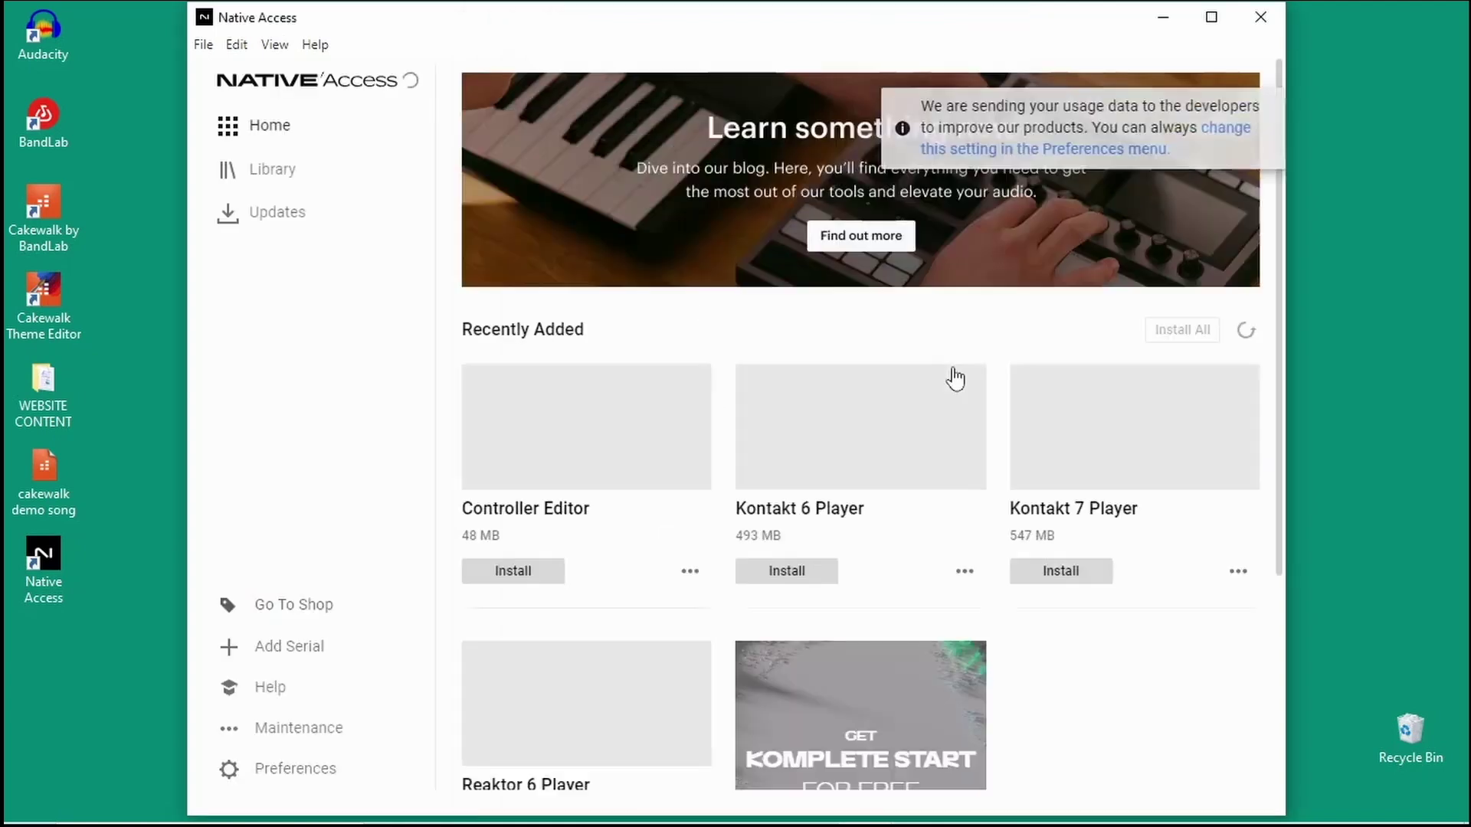
# Close the usage-data notification in Native Access.
pyautogui.click(1236, 128)
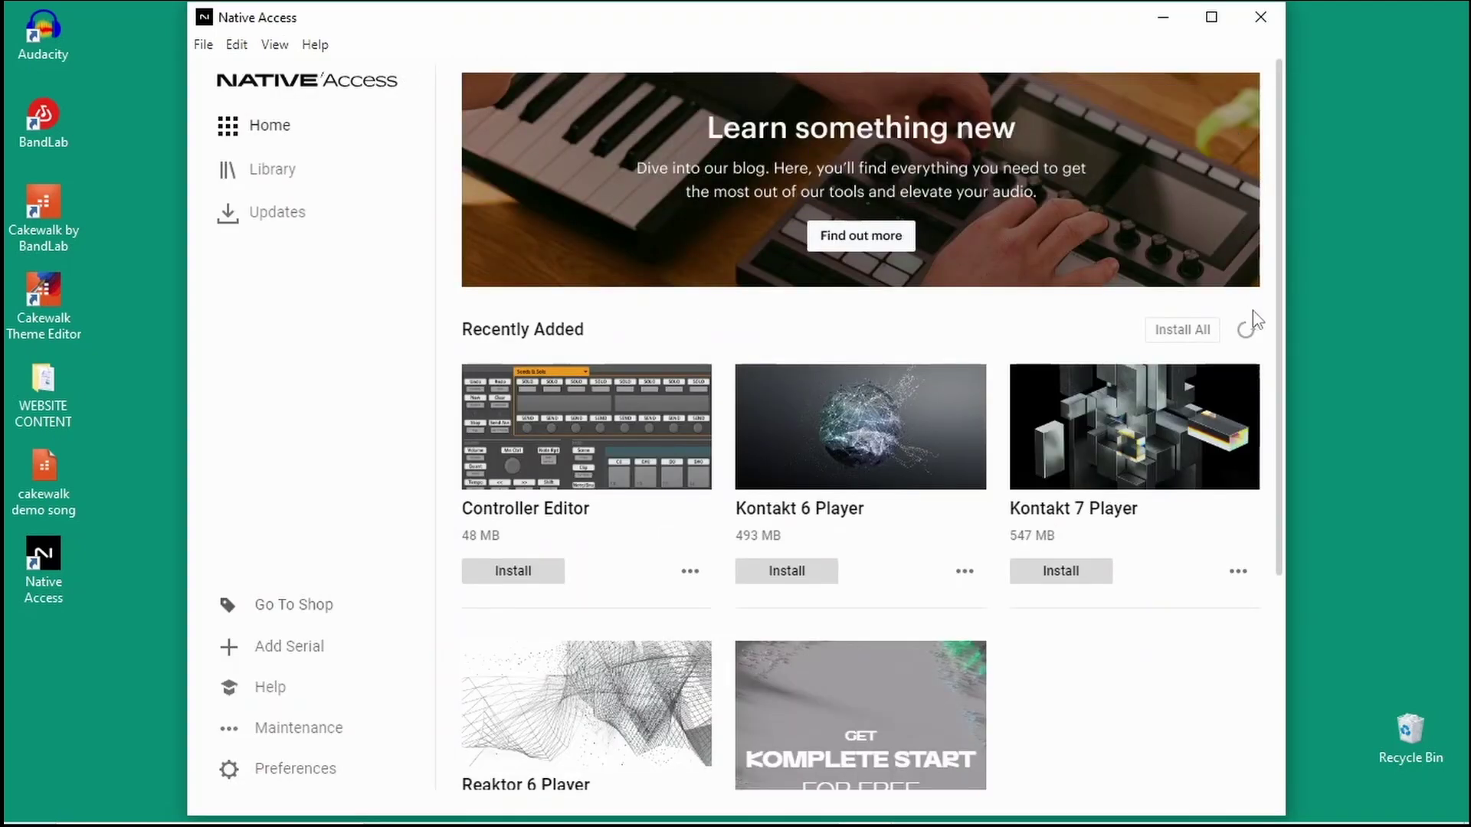
pyautogui.moveTo(1282, 349); pyautogui.dragTo(1277, 504)
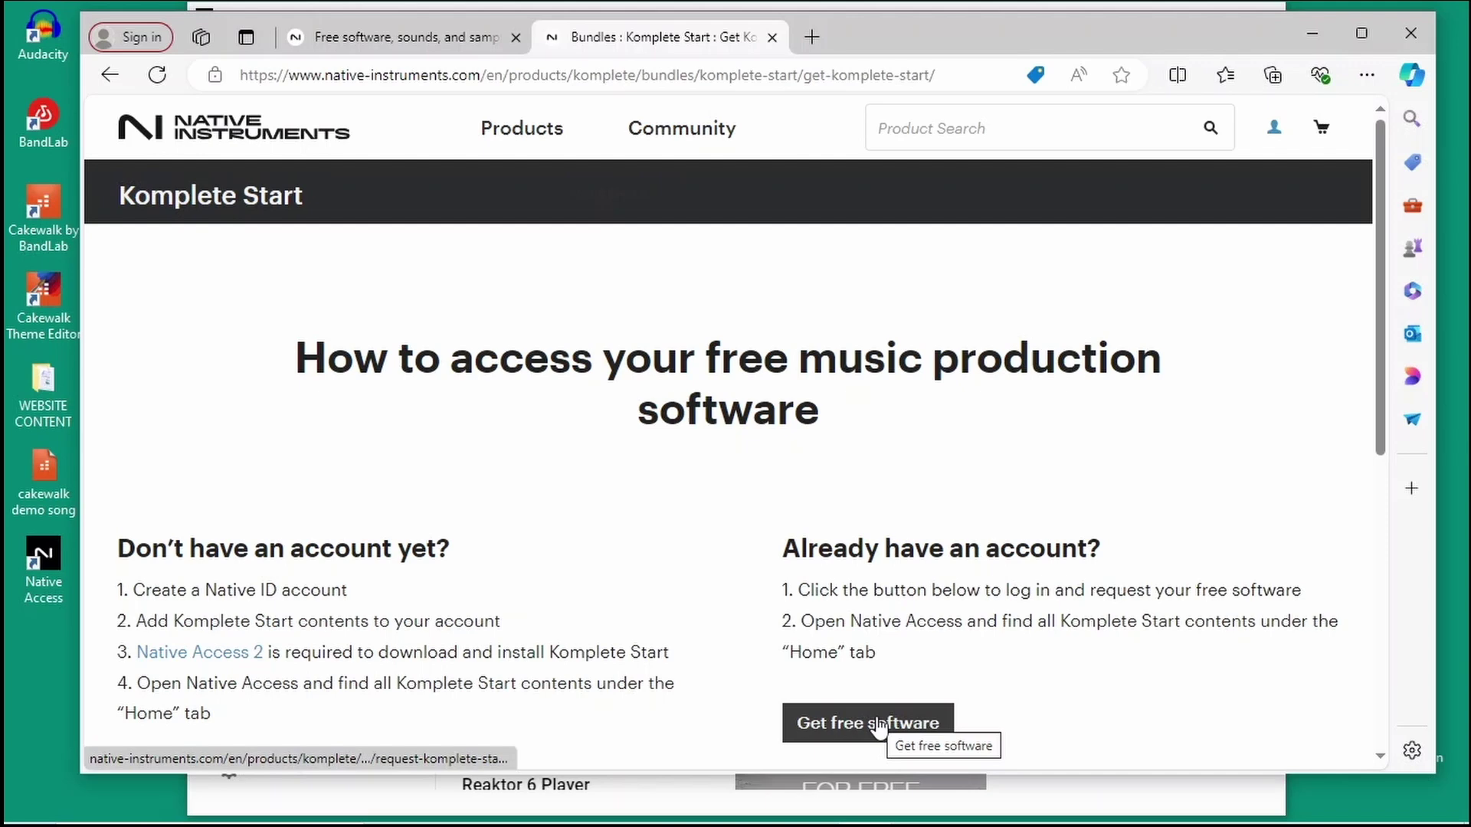
# Claim Komplete Start with the existing account, then relaunch Native Access from the desktop.
pyautogui.click(878, 729)
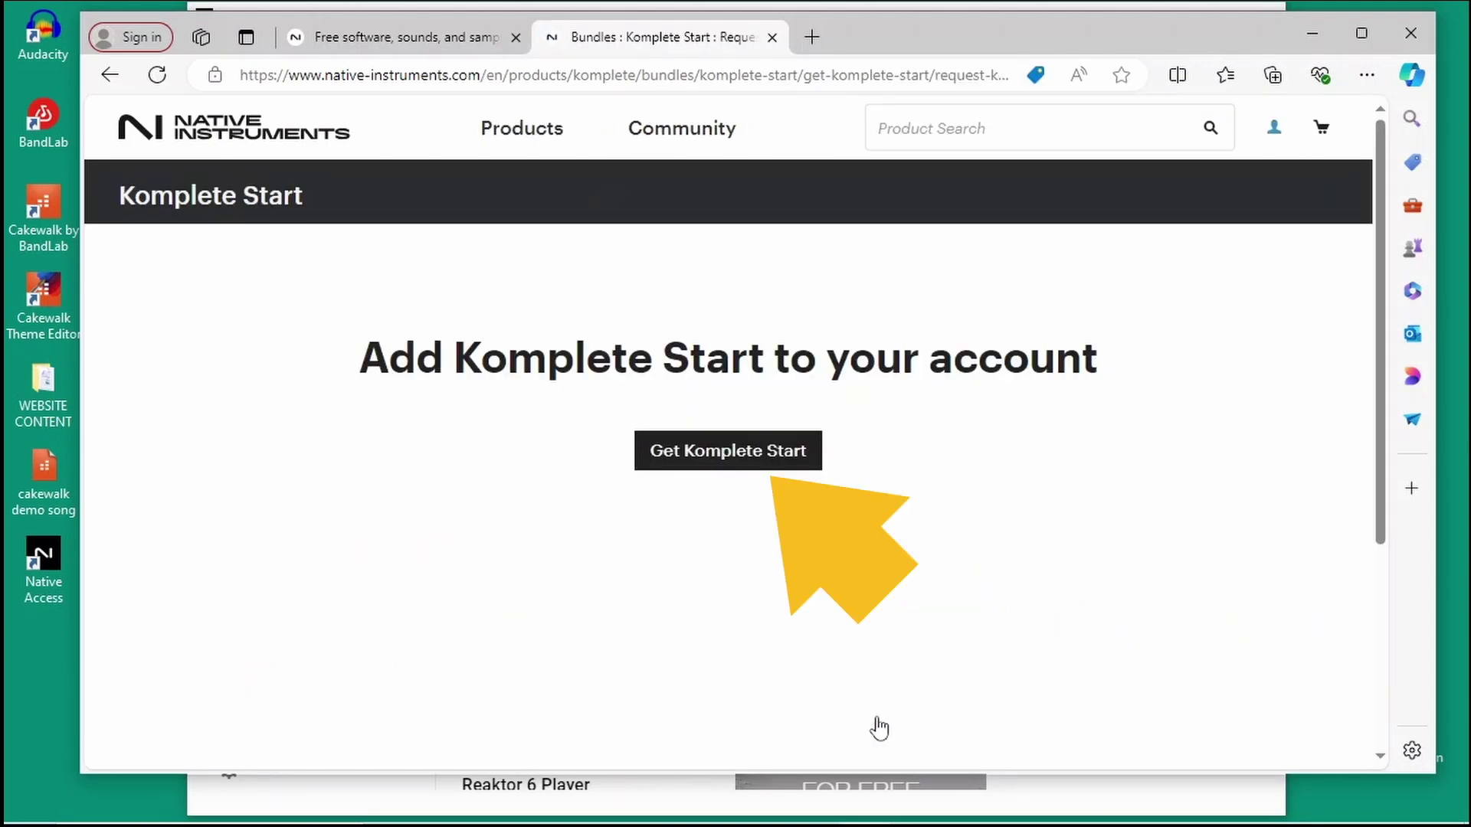
pyautogui.click(745, 453)
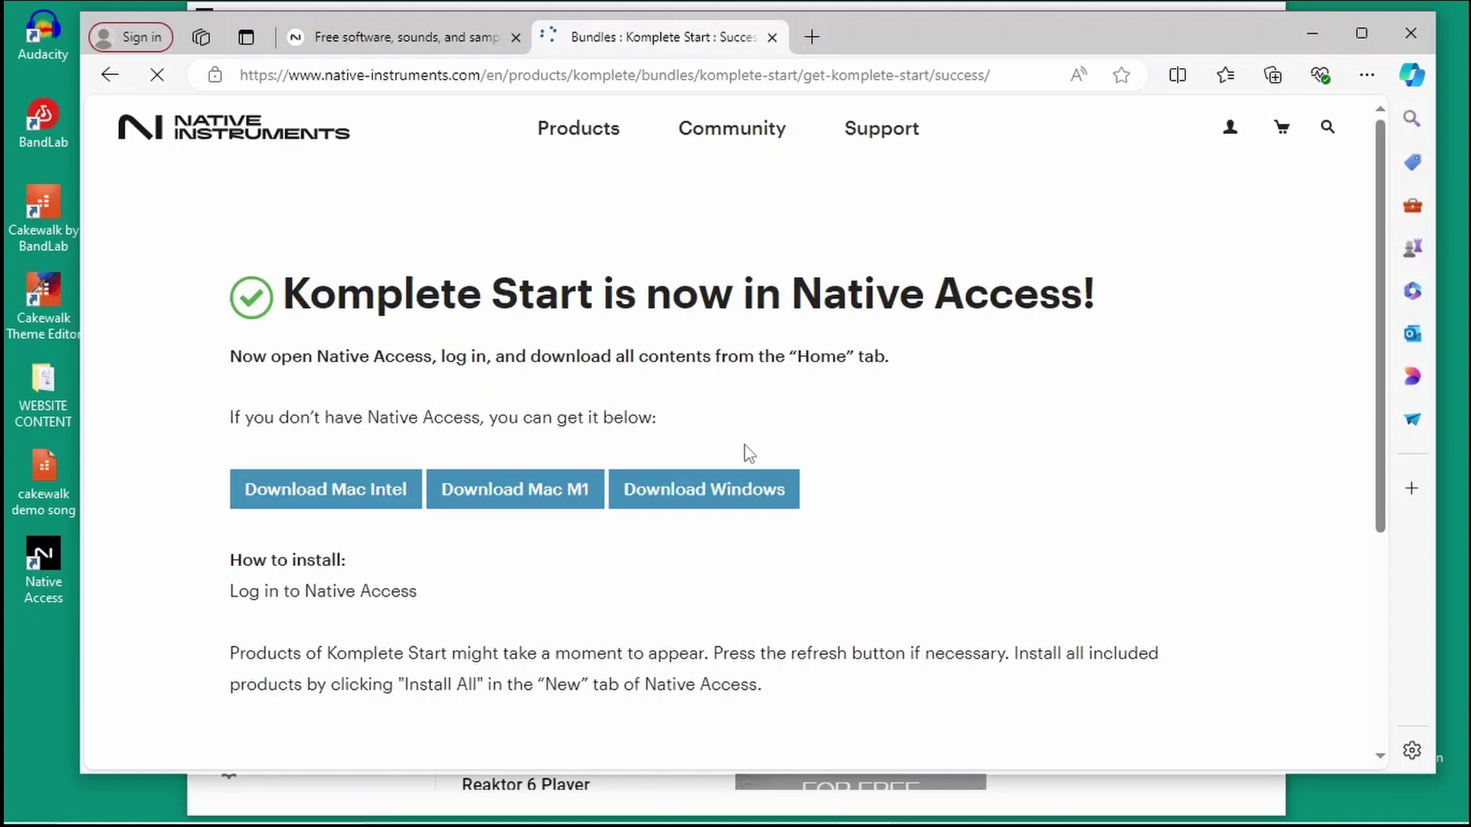
pyautogui.doubleClick(49, 544)
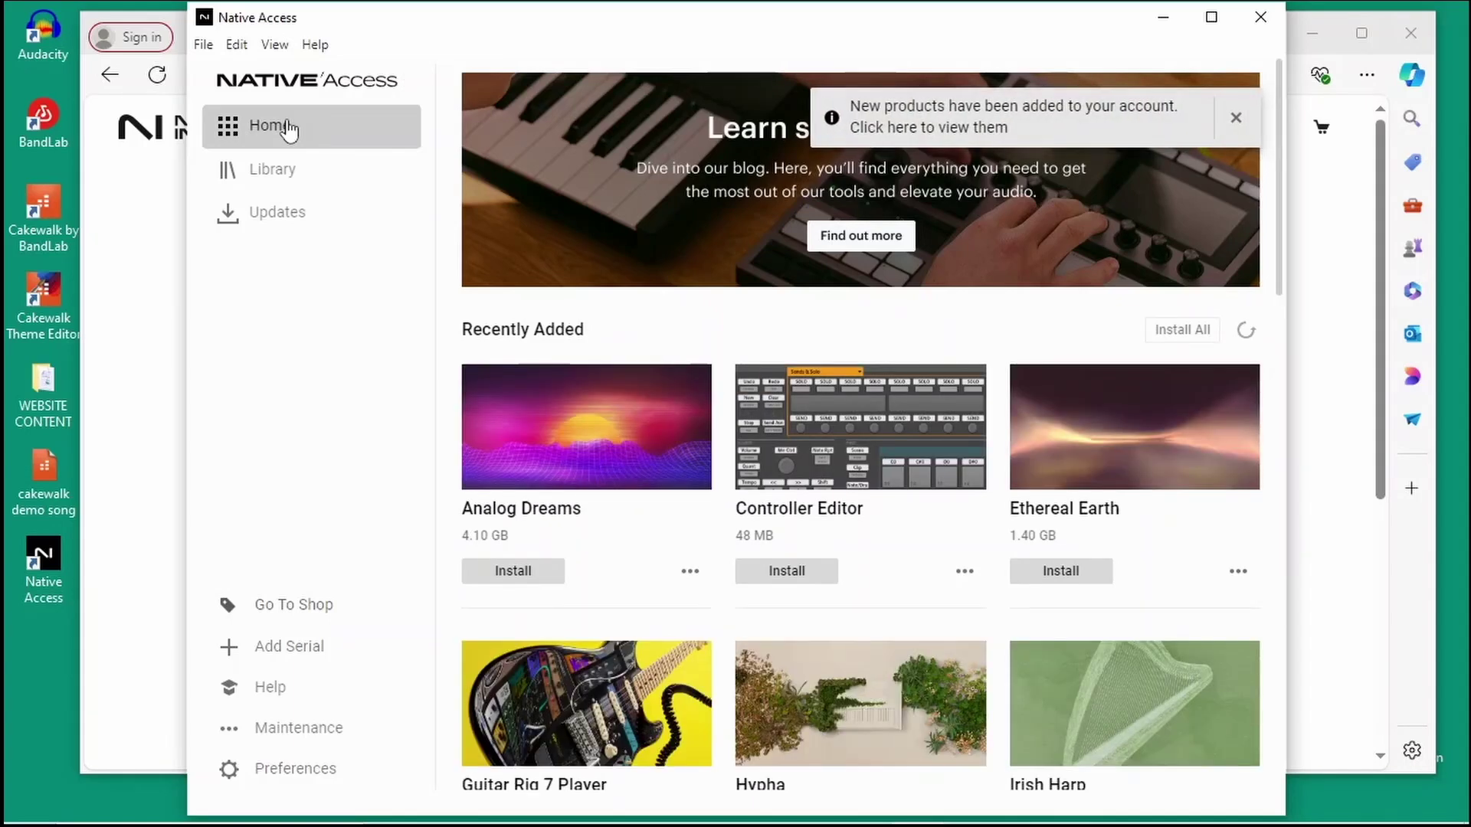
# Close the 'New products have been added' notification on the Home page.
pyautogui.click(1237, 120)
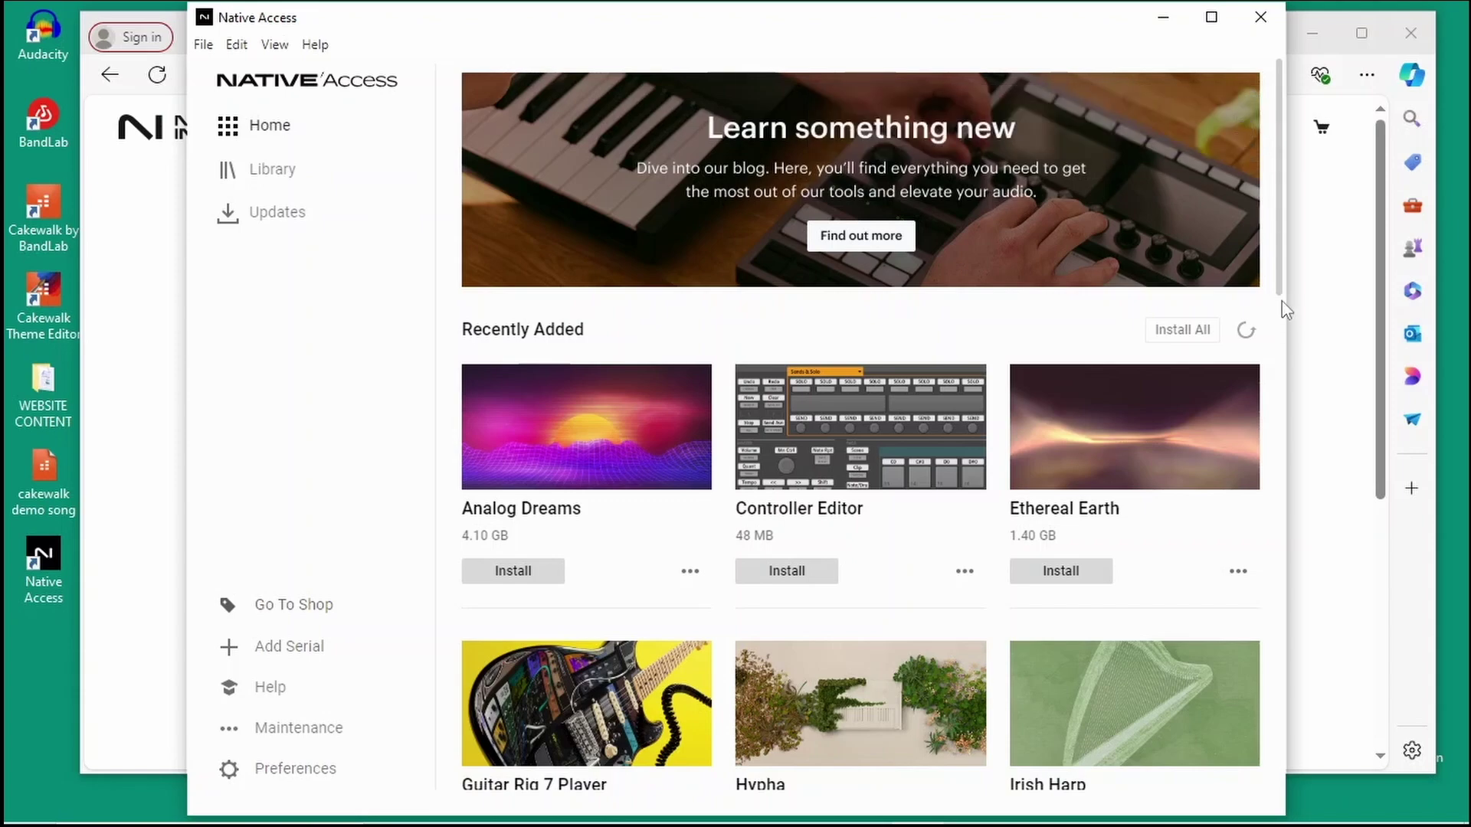
pyautogui.moveTo(1283, 304); pyautogui.dragTo(1274, 784)
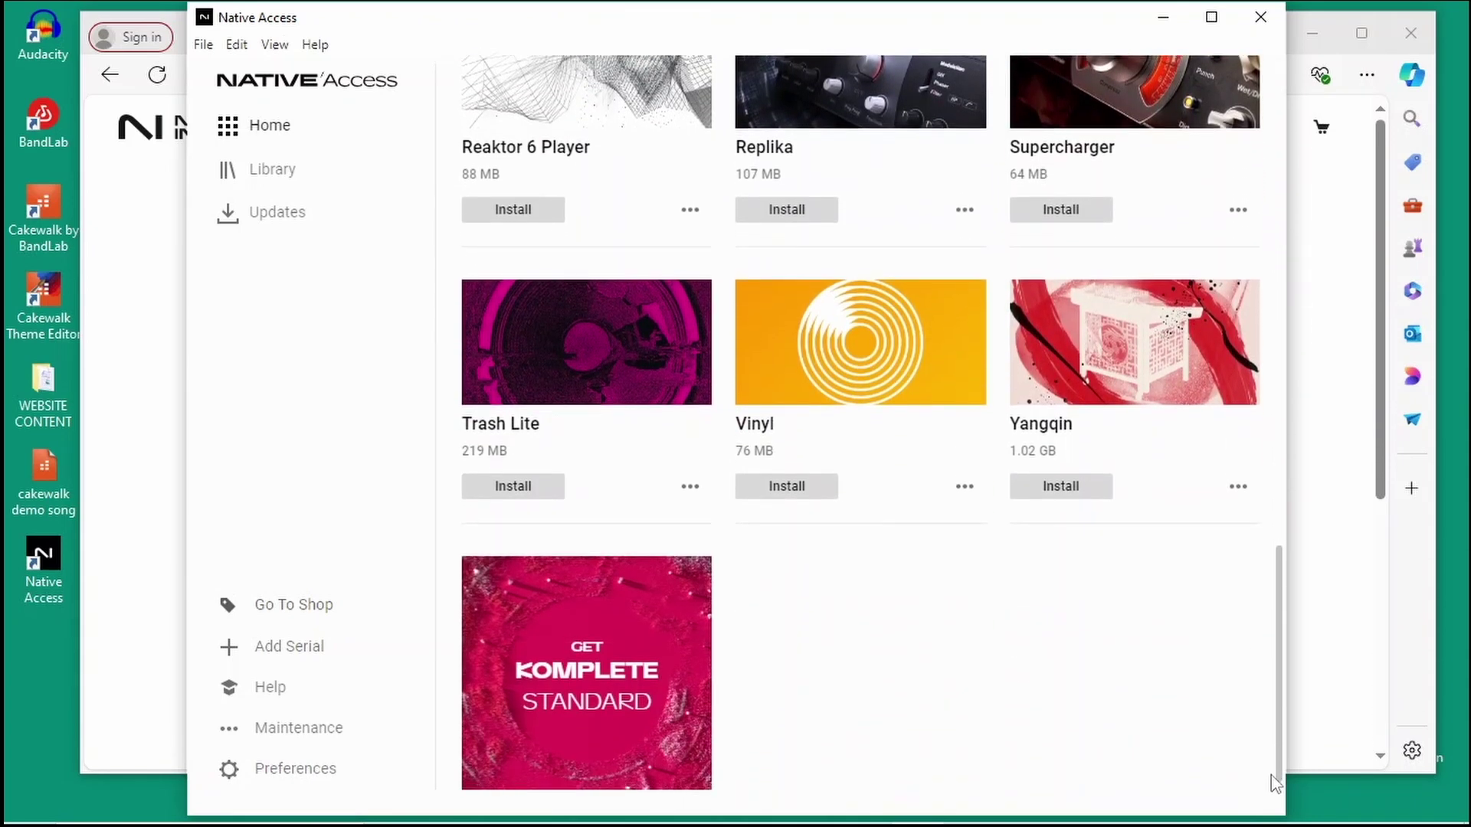